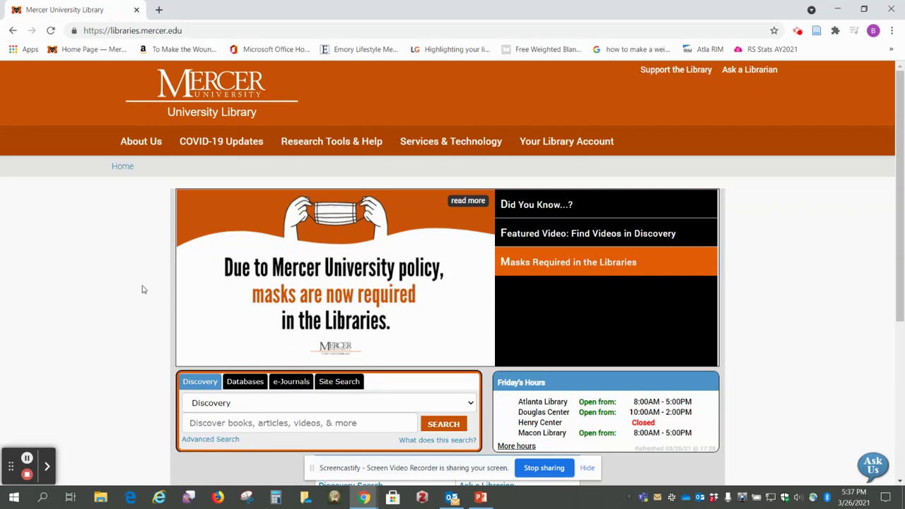
Browse the library's databases whose names start with A.
scroll(142, 290, down, 1)
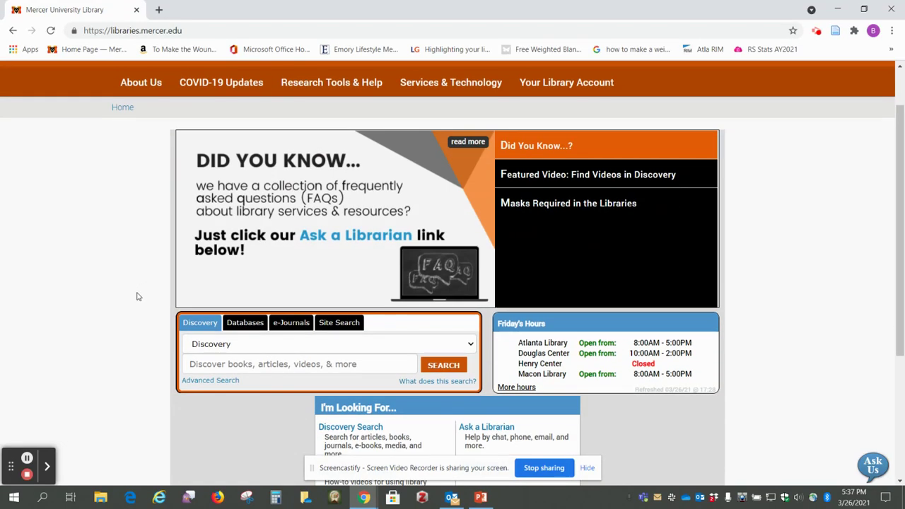
scroll(139, 297, down, 1)
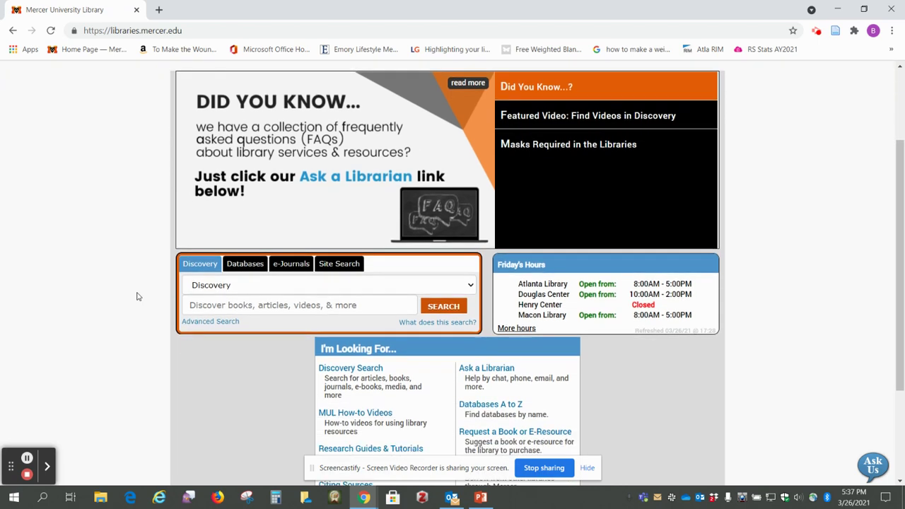
scroll(138, 296, down, 1)
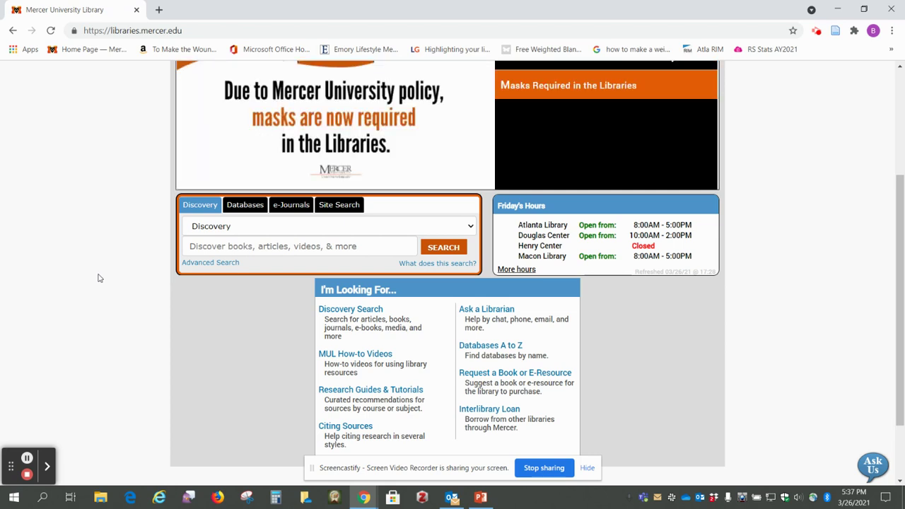
click(242, 205)
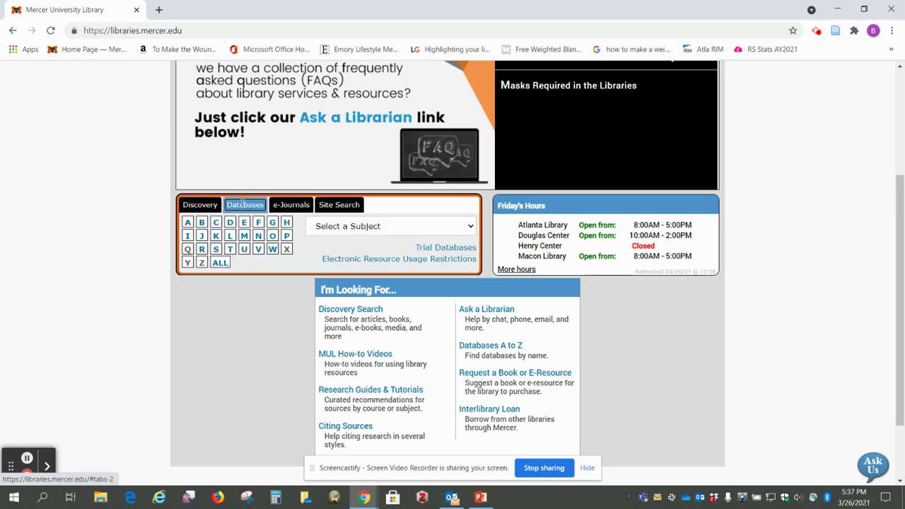
click(187, 223)
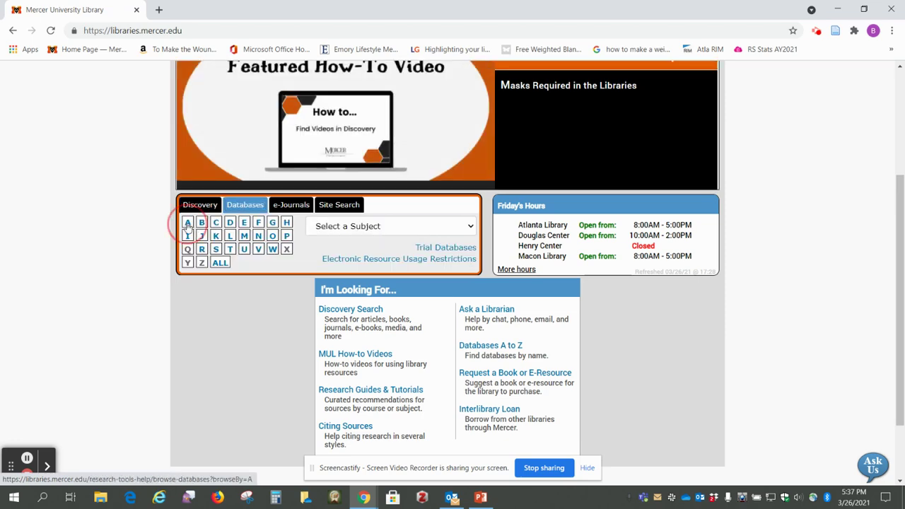
Find ATLA Religion with ATLA Serials PLUS (EBSCO) in the database list and open its advanced search.
scroll(212, 302, down, 5)
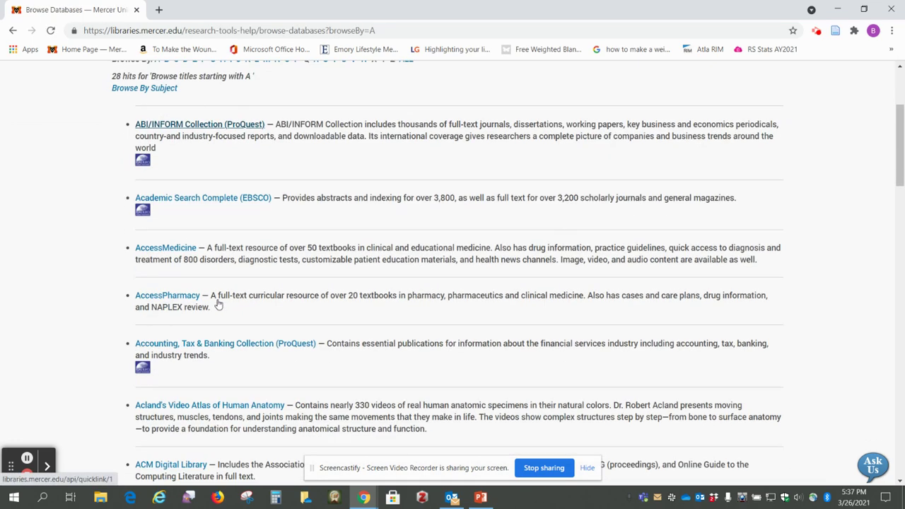
scroll(219, 302, down, 10)
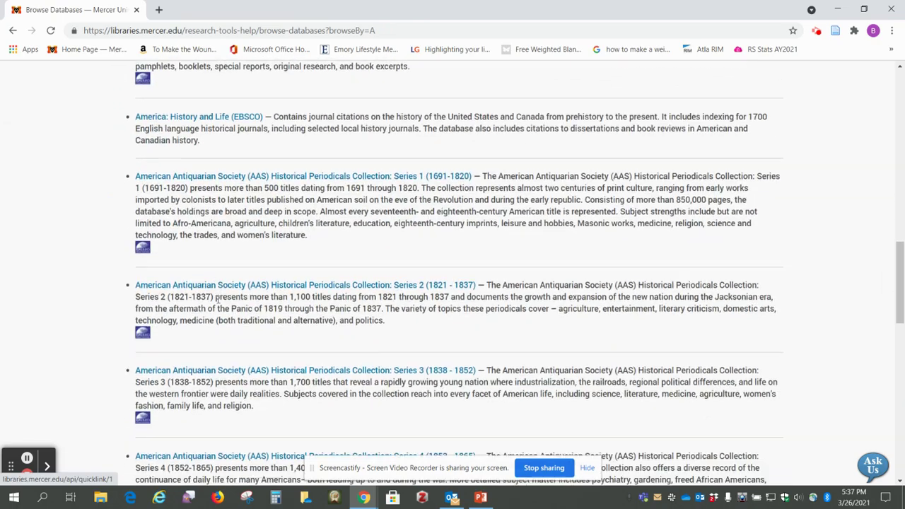
scroll(217, 300, down, 12)
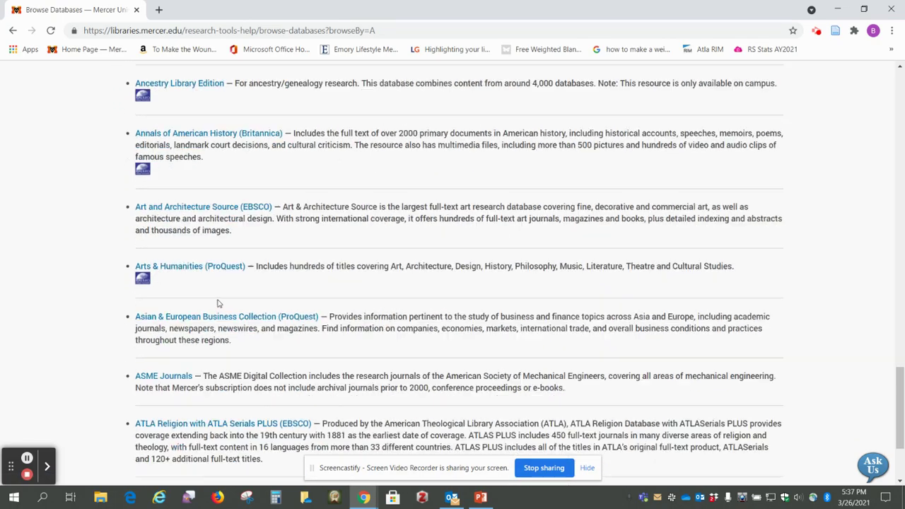
scroll(217, 302, down, 2)
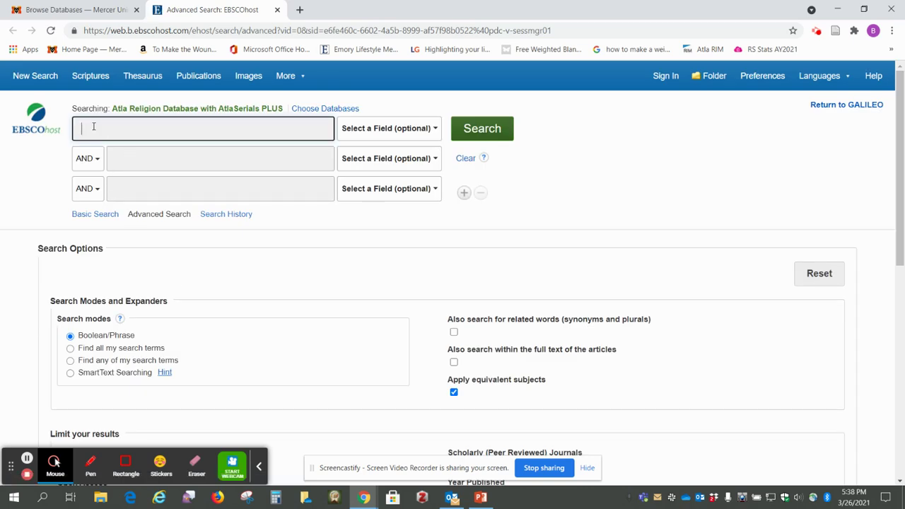
Search the Atla Religion Database for "protestant reformation", using the suggested search phrase.
text(protestant)
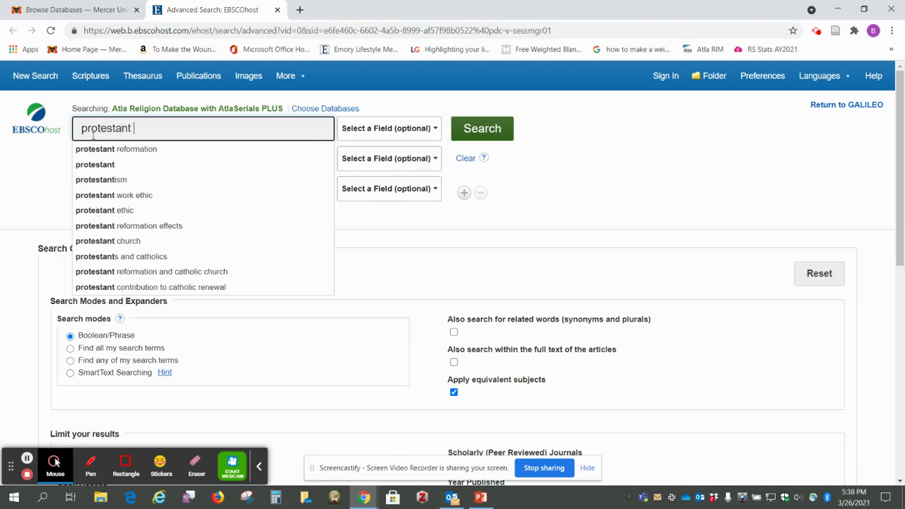
click(92, 149)
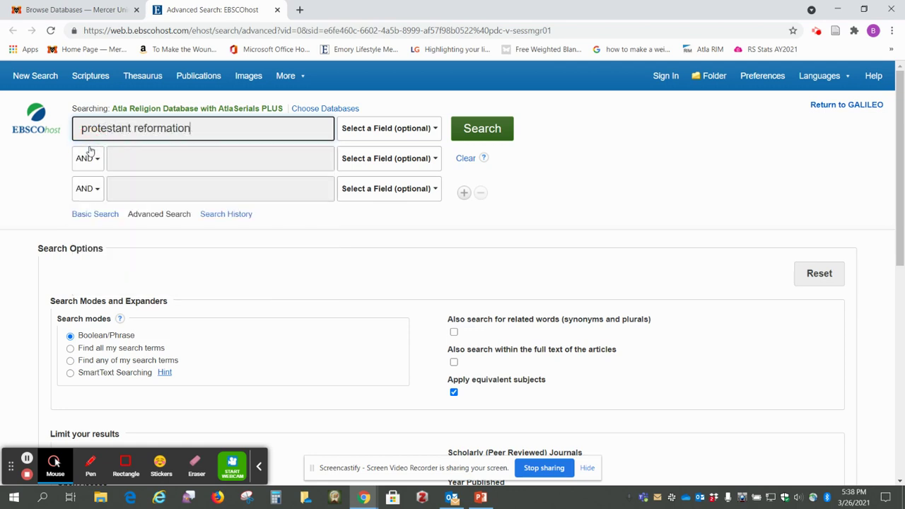
click(470, 129)
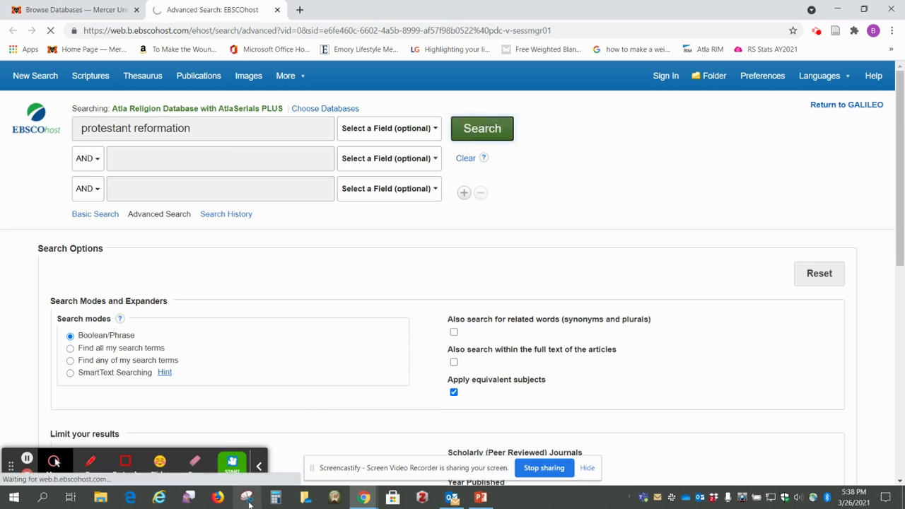
click(260, 469)
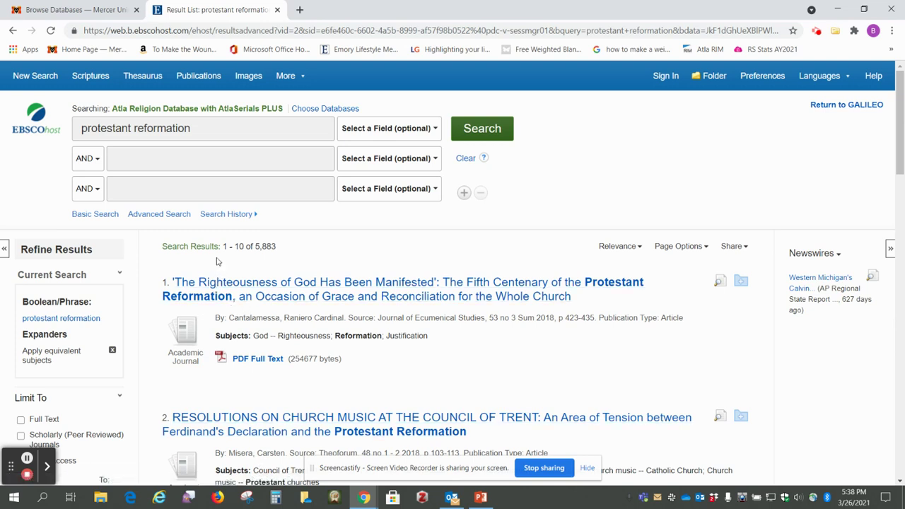
Limit the search results to the Academic Journals source type.
scroll(223, 259, down, 1)
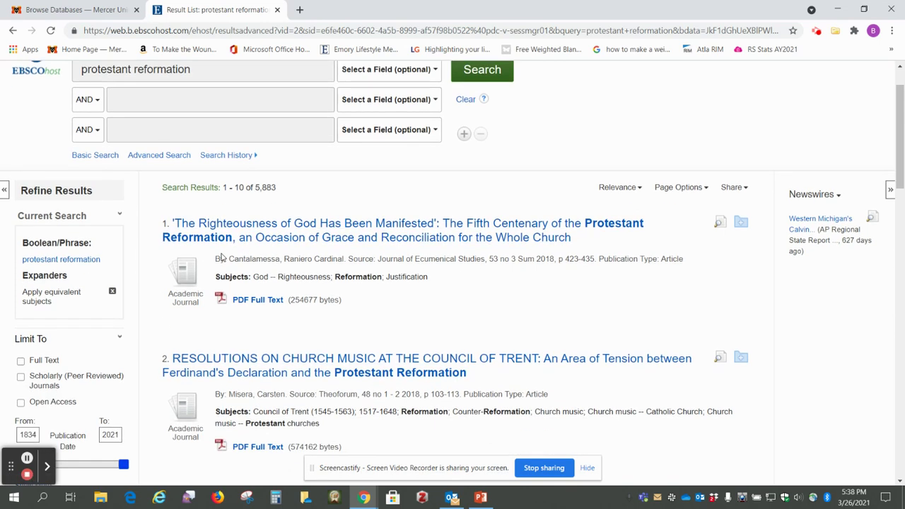
scroll(220, 258, down, 1)
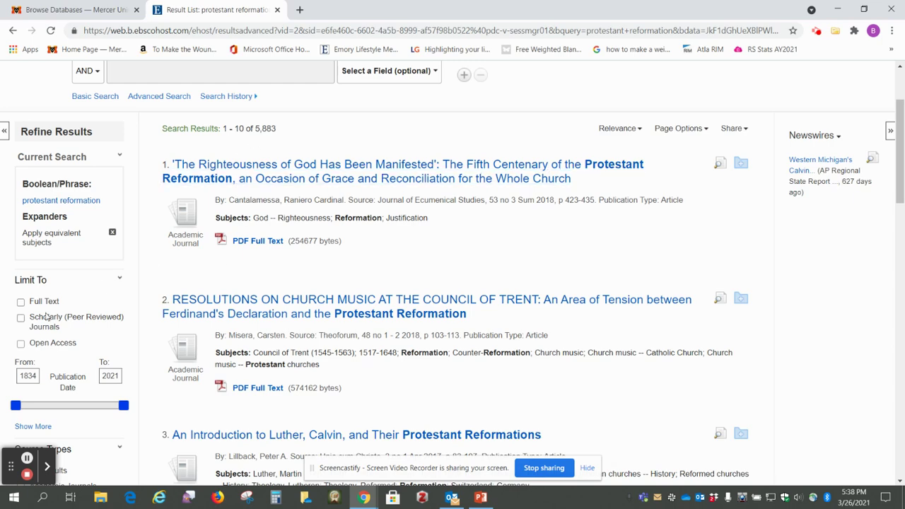
scroll(48, 314, down, 3)
scroll(46, 304, down, 2)
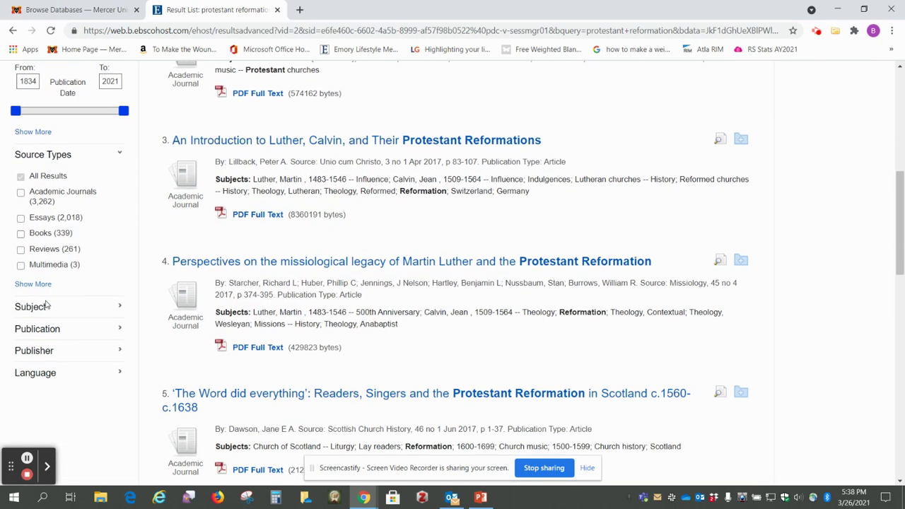
click(21, 194)
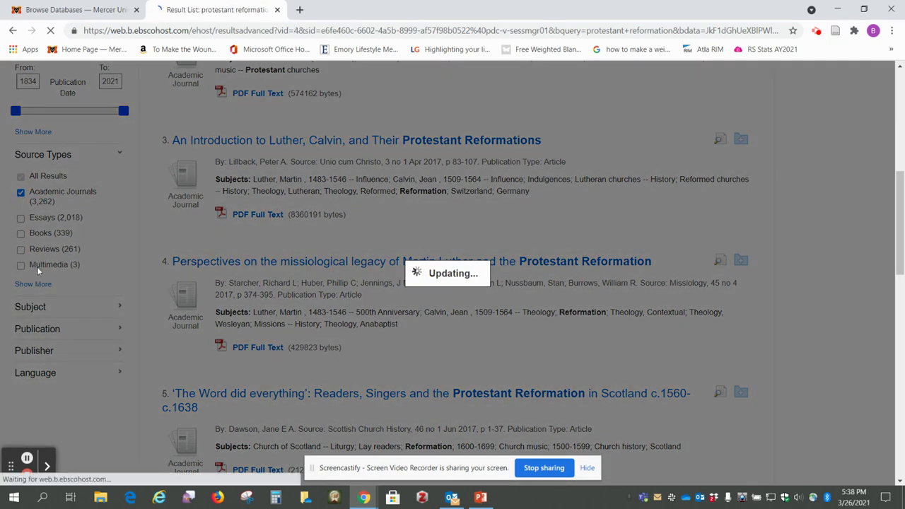
Narrow the academic journal results to English-language articles.
scroll(78, 296, down, 3)
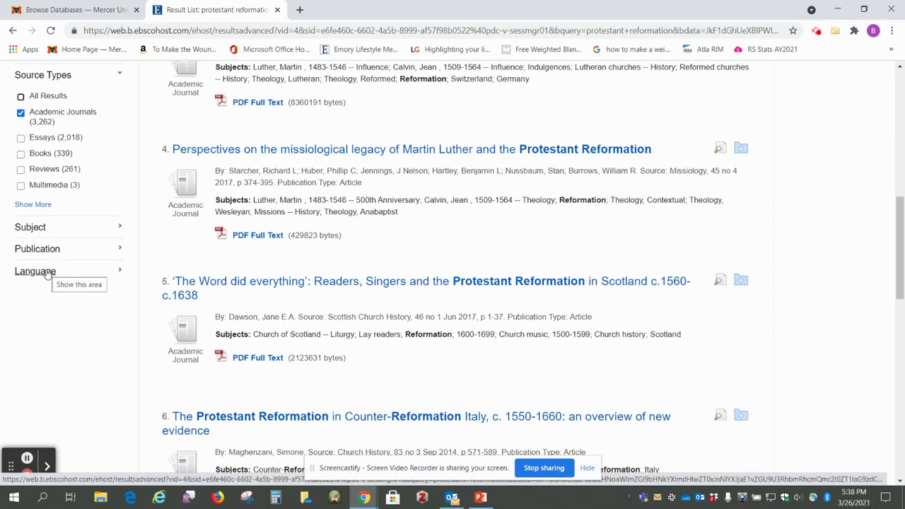
click(43, 273)
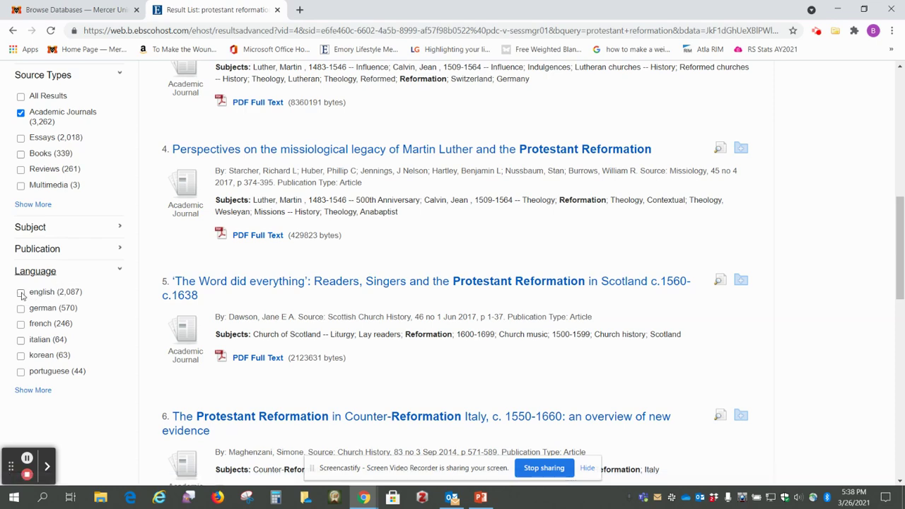
click(21, 293)
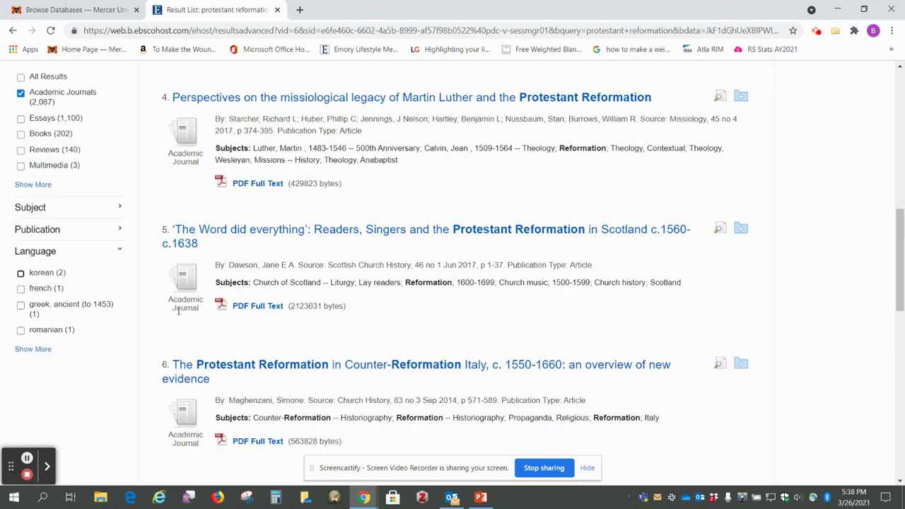
Examine the English academic journal results, including their titles, subject terms, result count and applied filters.
scroll(179, 311, up, 8)
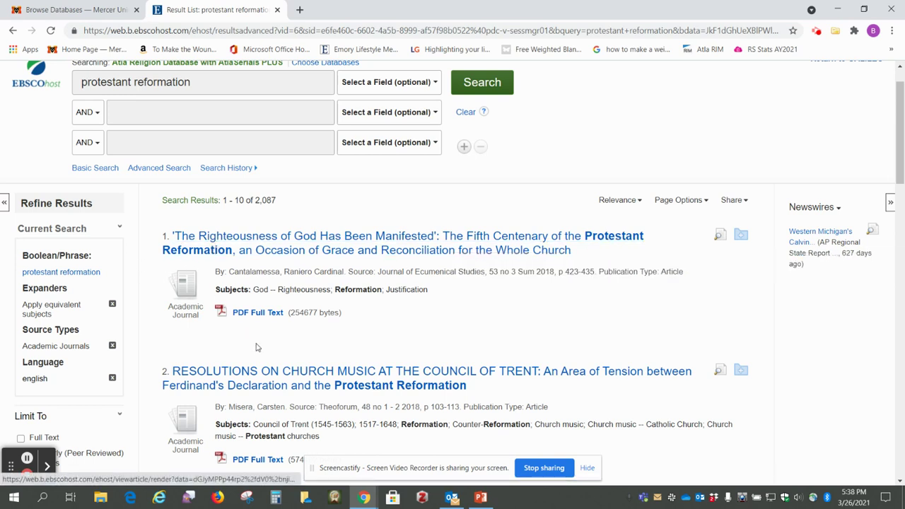
scroll(255, 347, down, 1)
scroll(385, 332, down, 3)
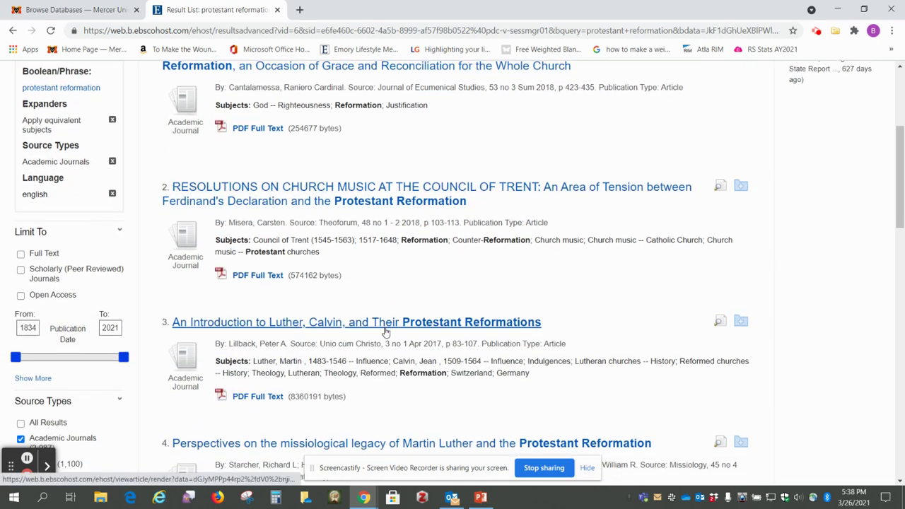
scroll(424, 371, down, 1)
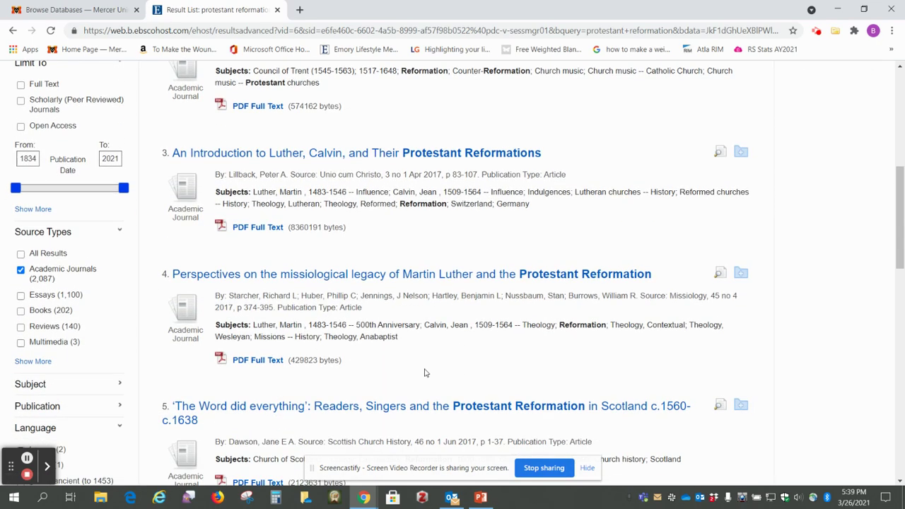
scroll(409, 370, down, 2)
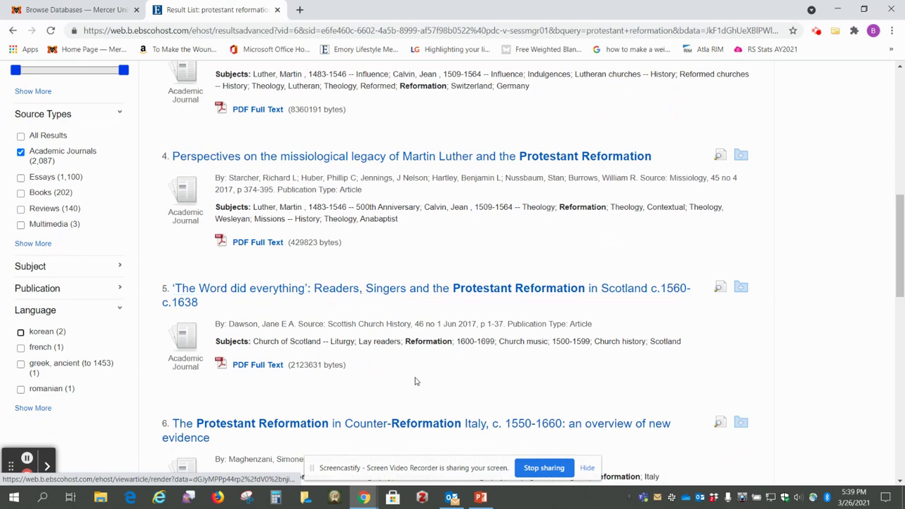
scroll(282, 304, up, 7)
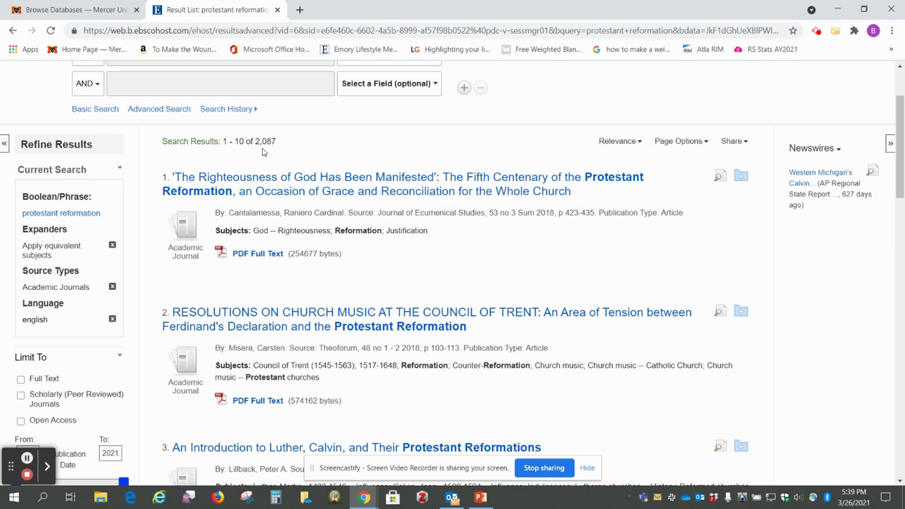
scroll(268, 149, up, 1)
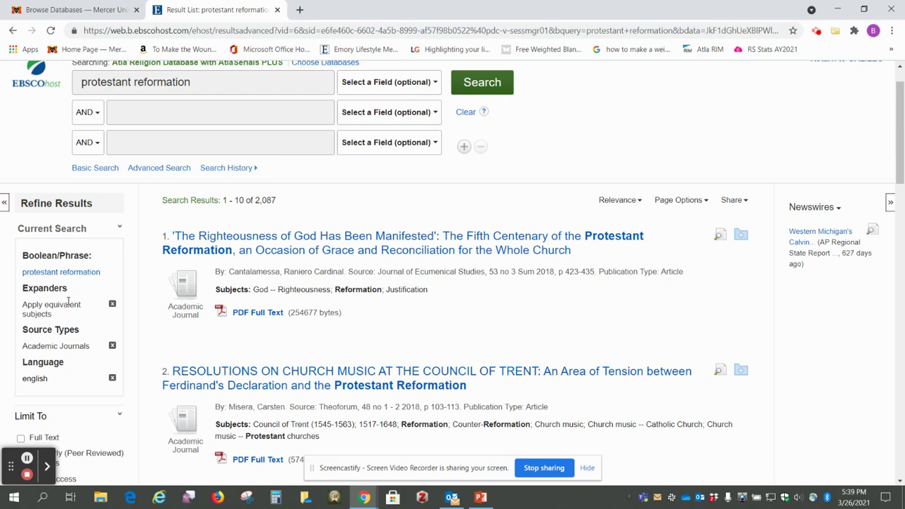
Expand the full list of subject filters and narrow the results to the subject "calvin, jean, , 1509-1564".
scroll(68, 302, down, 5)
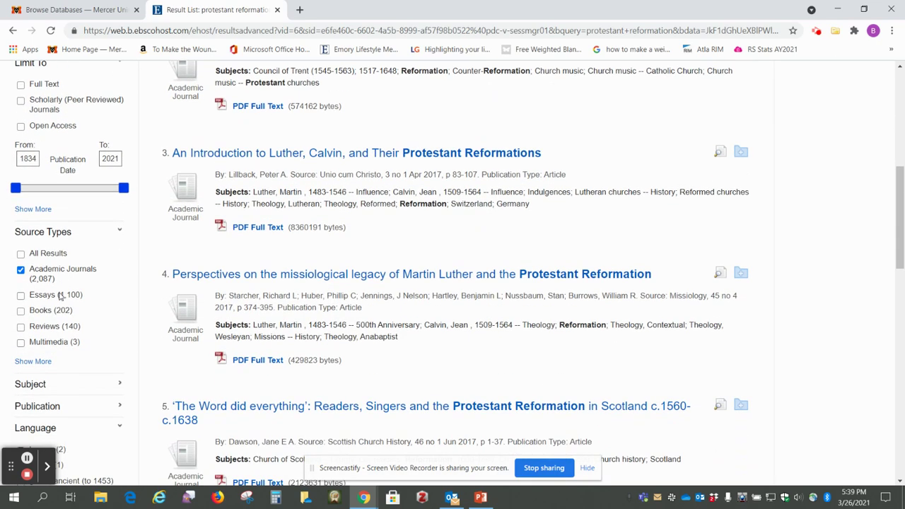
scroll(61, 295, down, 3)
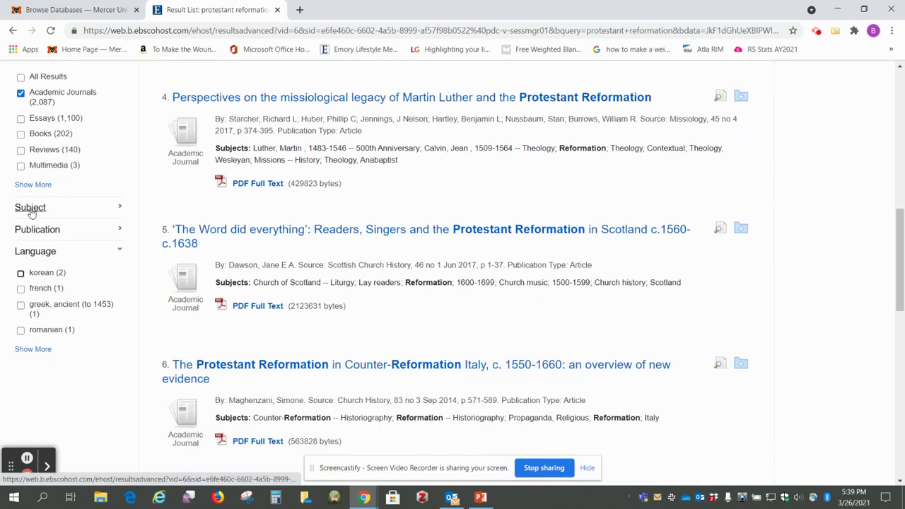
click(120, 208)
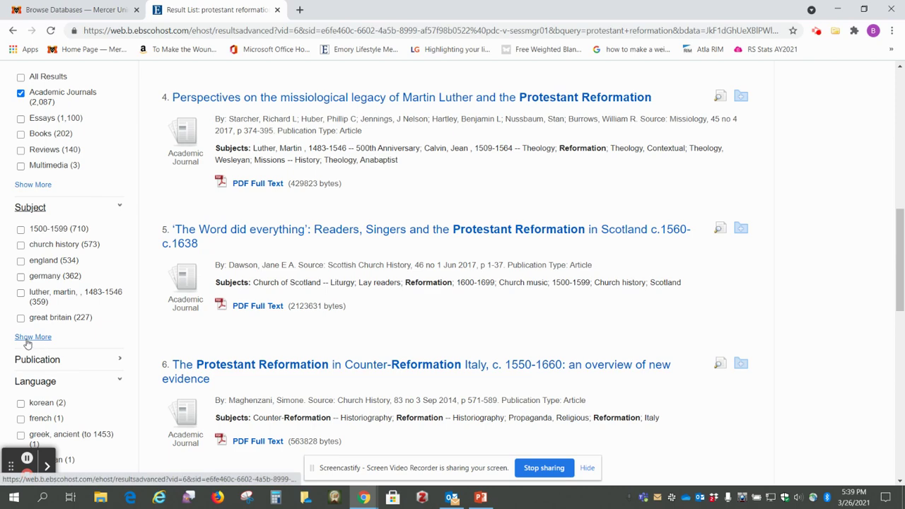
click(27, 339)
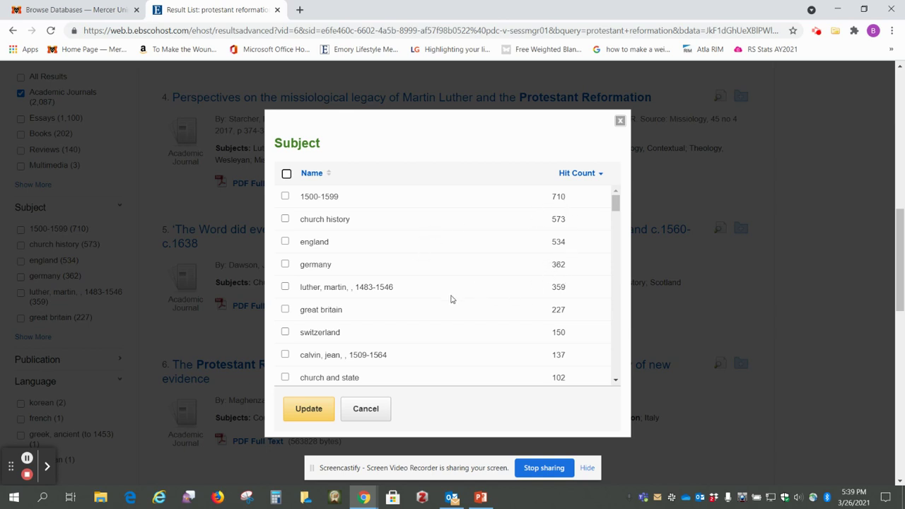
scroll(451, 299, down, 1)
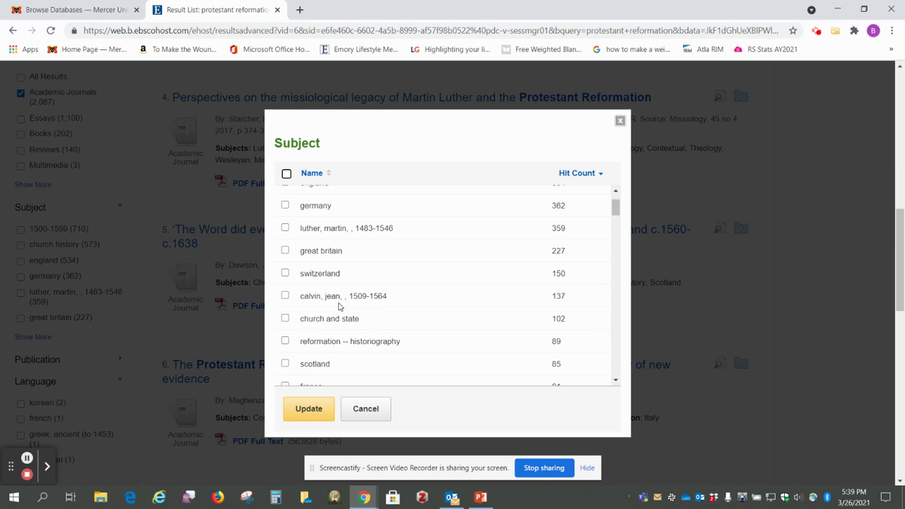
click(284, 296)
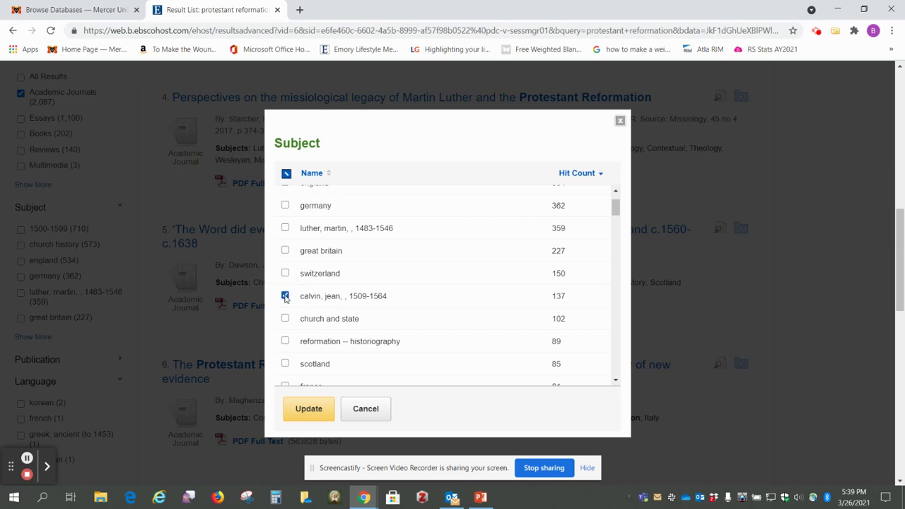
click(298, 411)
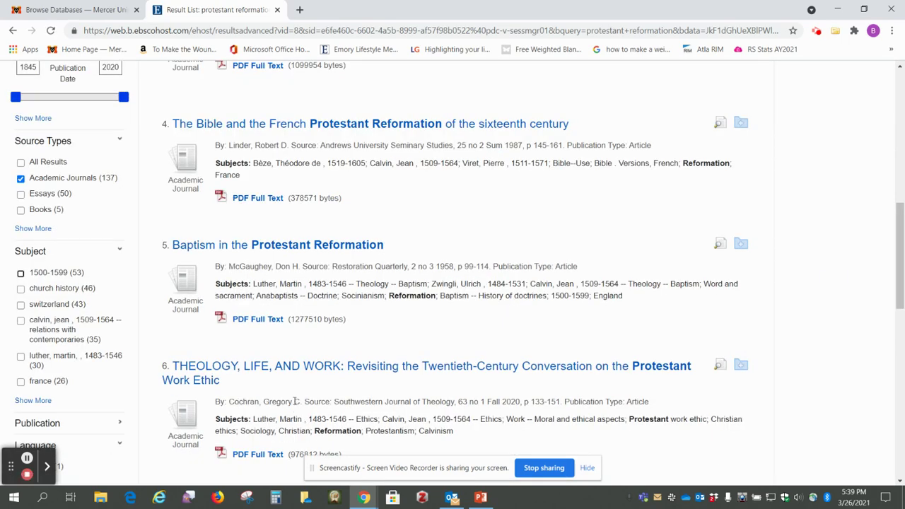
Review the results narrowed to the Calvin subject, checking the result count, article titles and subject terms.
scroll(366, 287, up, 7)
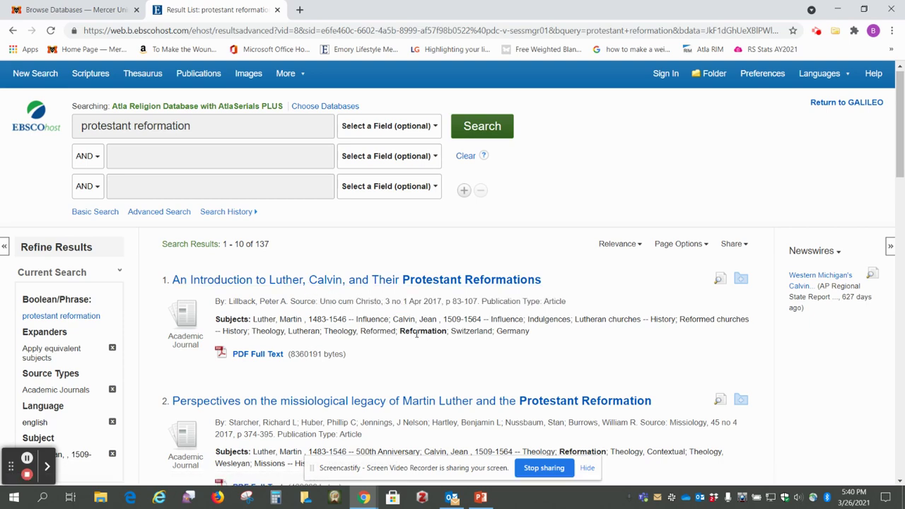
scroll(416, 335, down, 3)
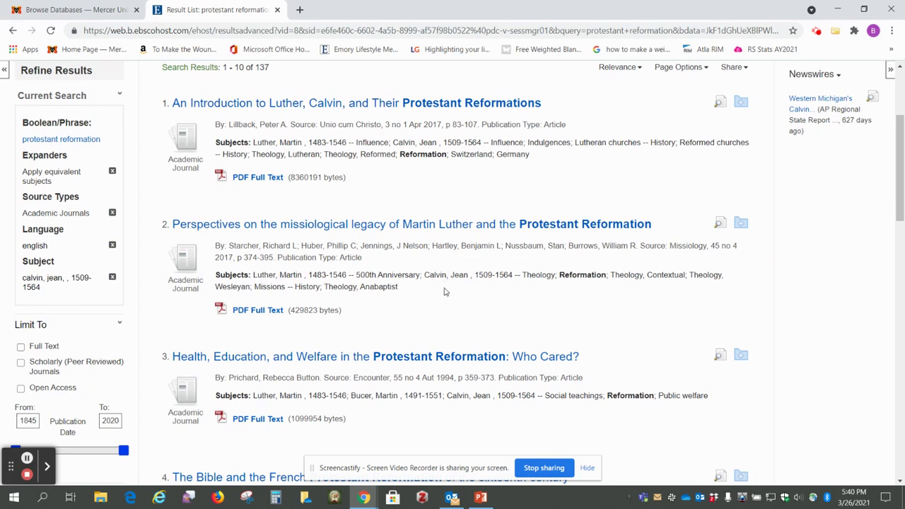
scroll(443, 291, up, 3)
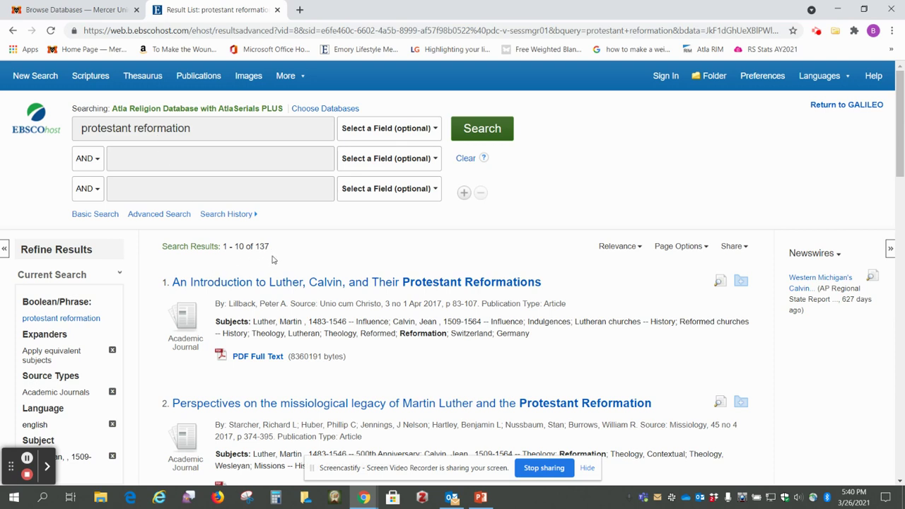
scroll(285, 304, down, 2)
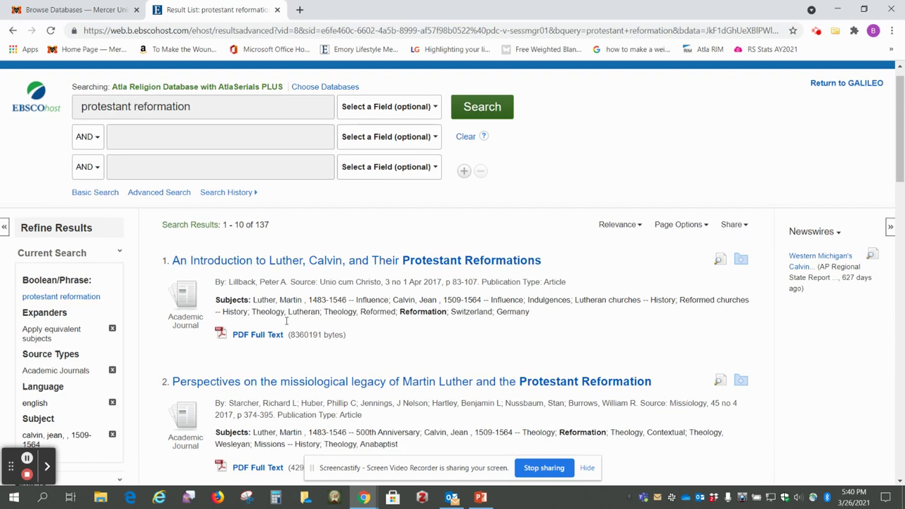